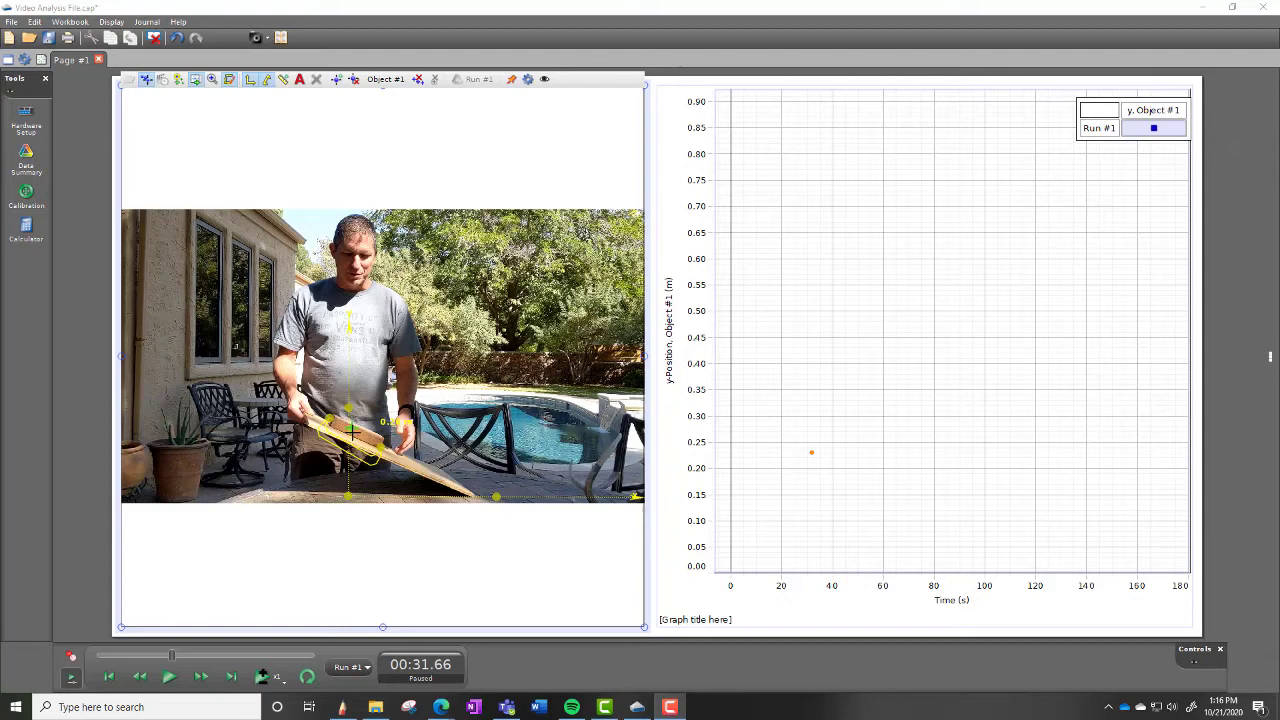
mouse_move(755, 476)
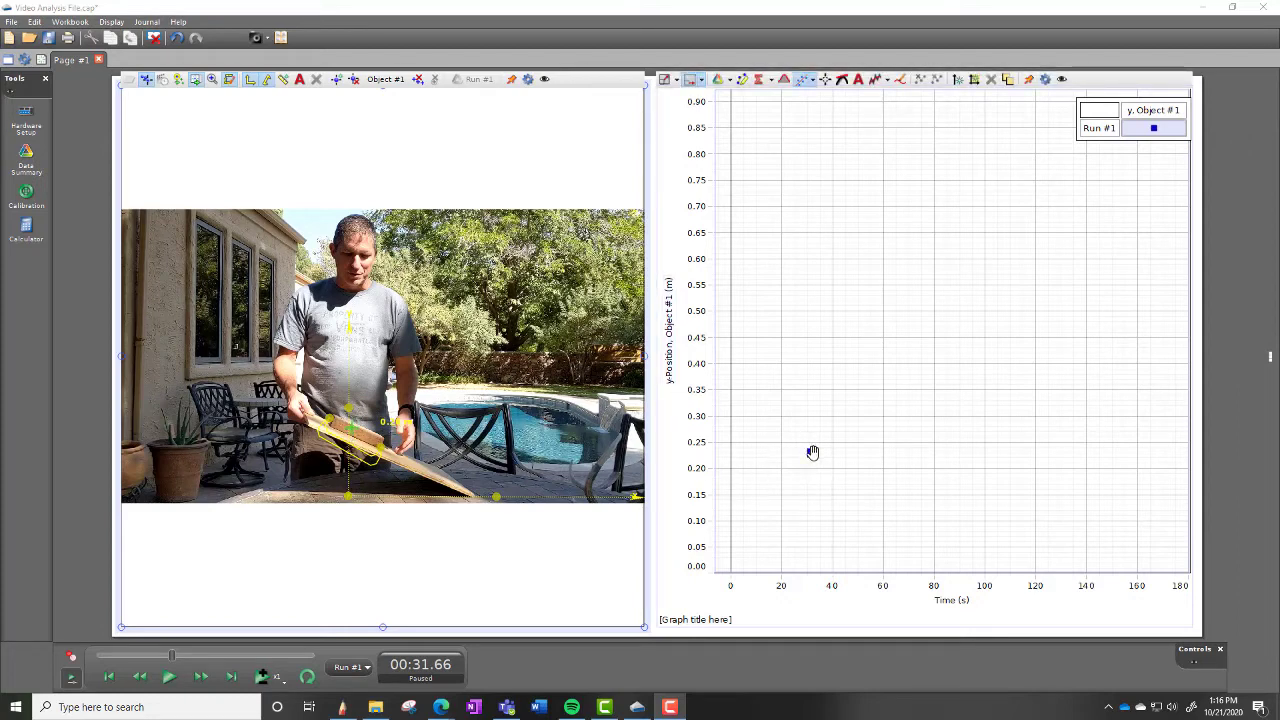
- Add a coordinate label reading 31.654 s, 0.23 m to the Object #1 point on the y-position graph
click(812, 455)
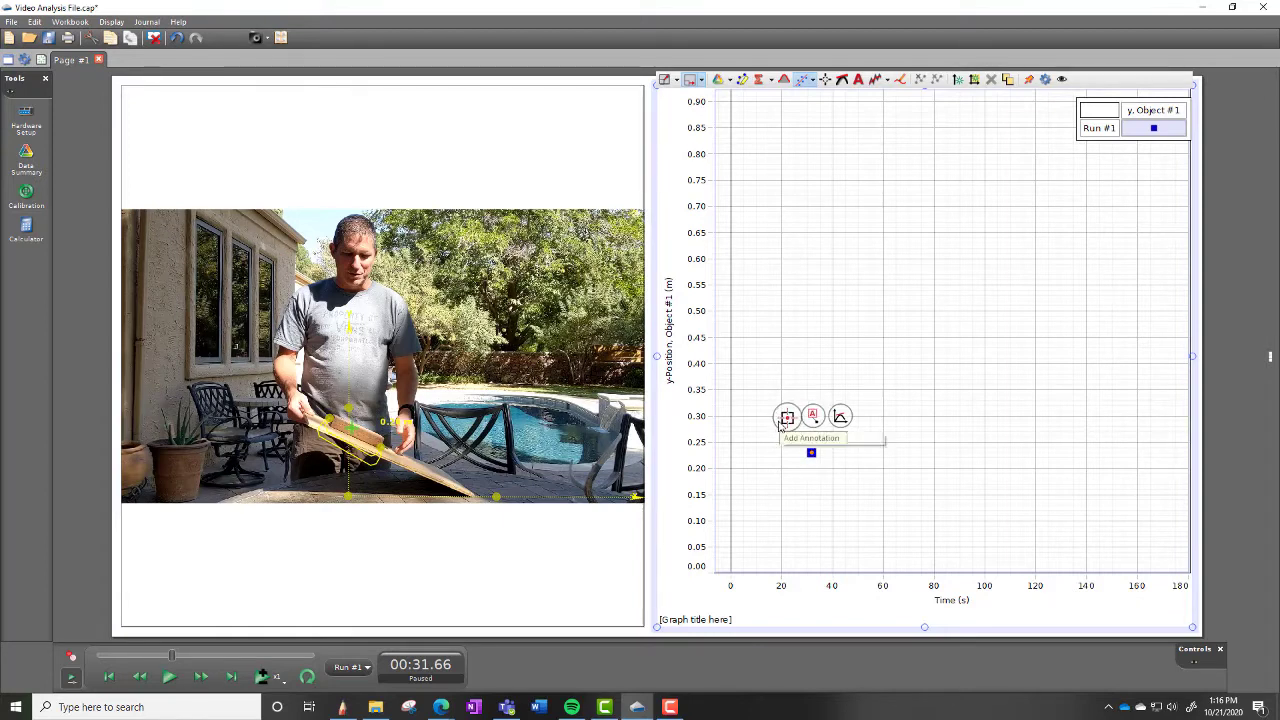
click(787, 418)
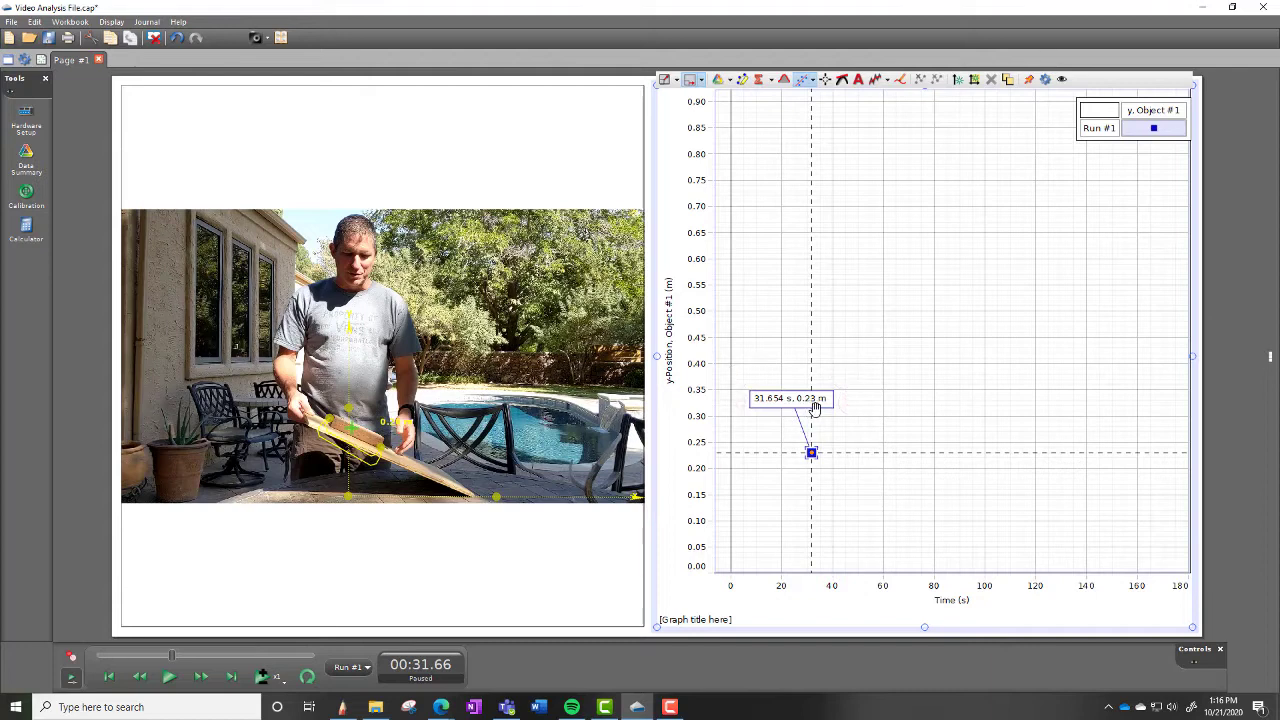
click(590, 555)
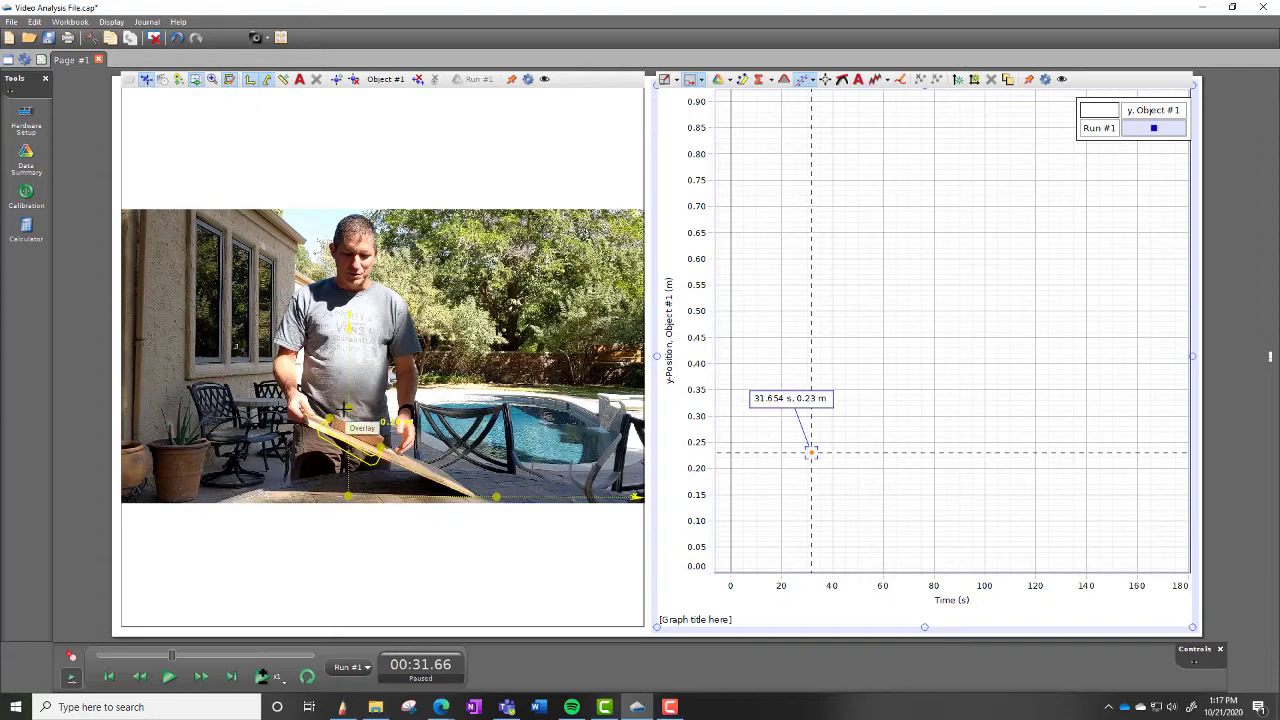
- Move the video's axes origin to the ground at the ramp's lower end, so the point reads -0.22 m
drag(345, 408, 470, 497)
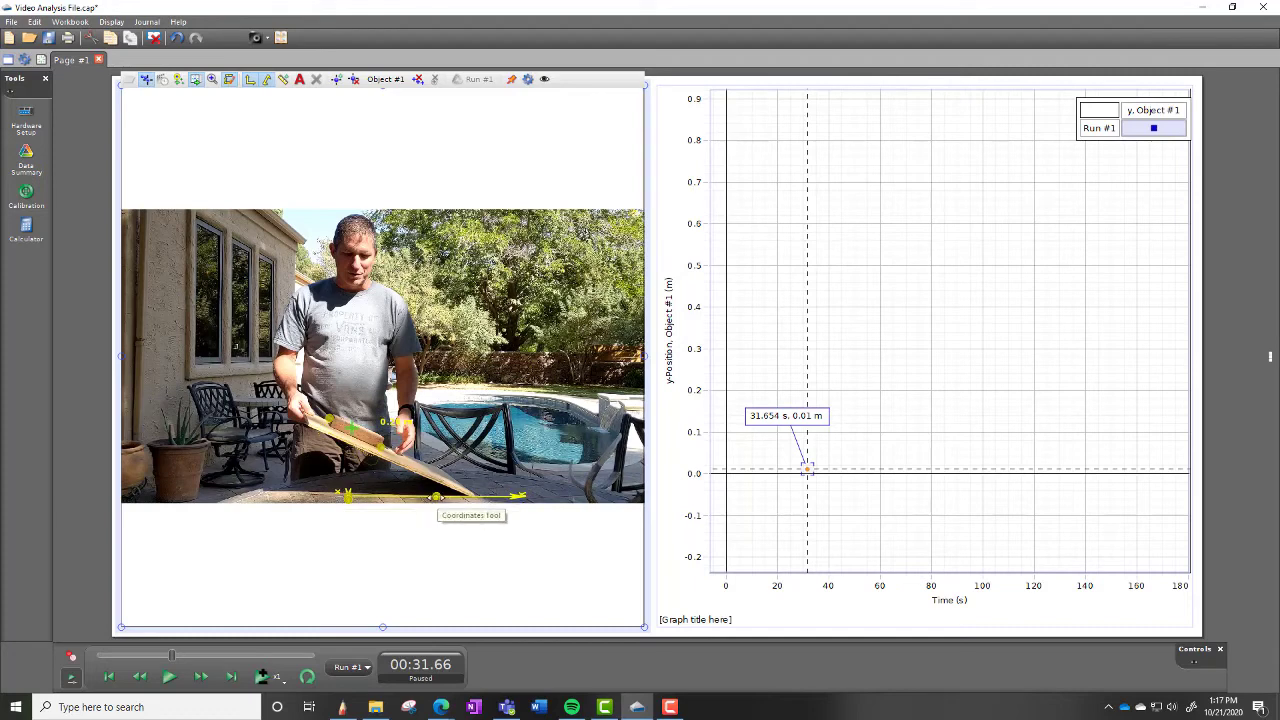
drag(345, 497, 298, 493)
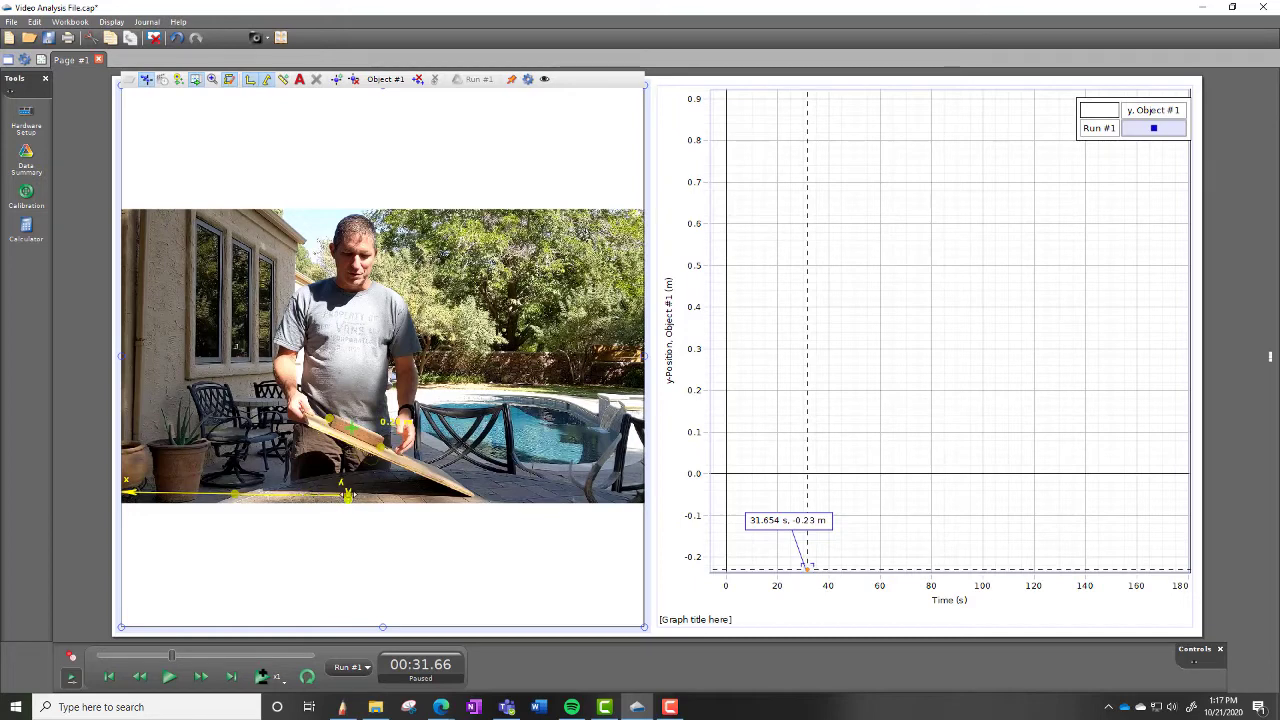
drag(346, 493, 470, 494)
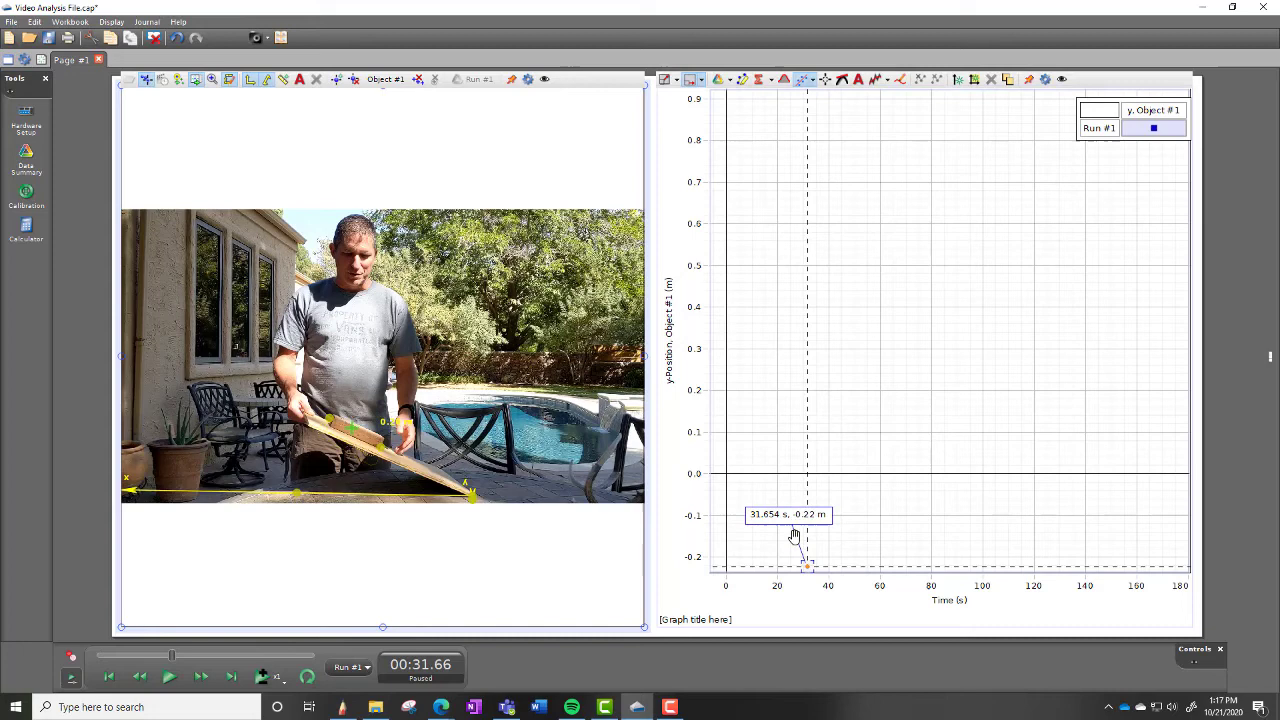
- Plot Object #1 x-position on the vertical axis and rescale it to 0–2.4 m
click(667, 345)
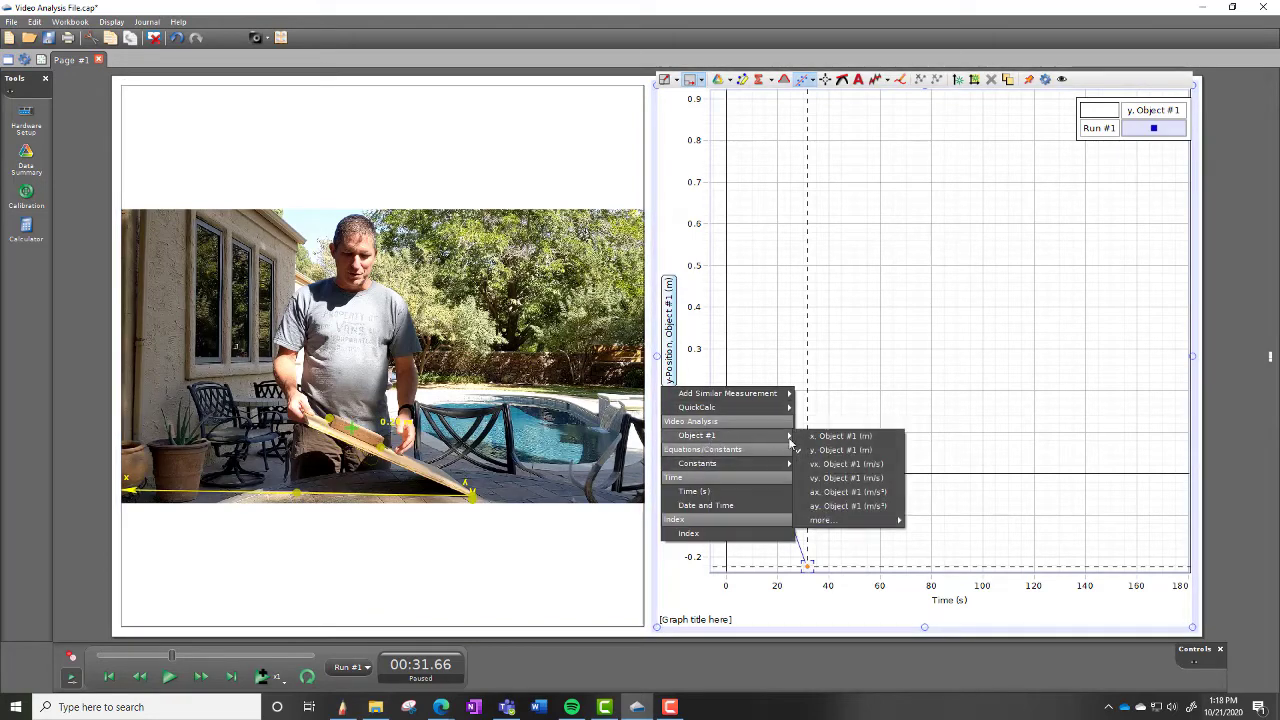
click(828, 437)
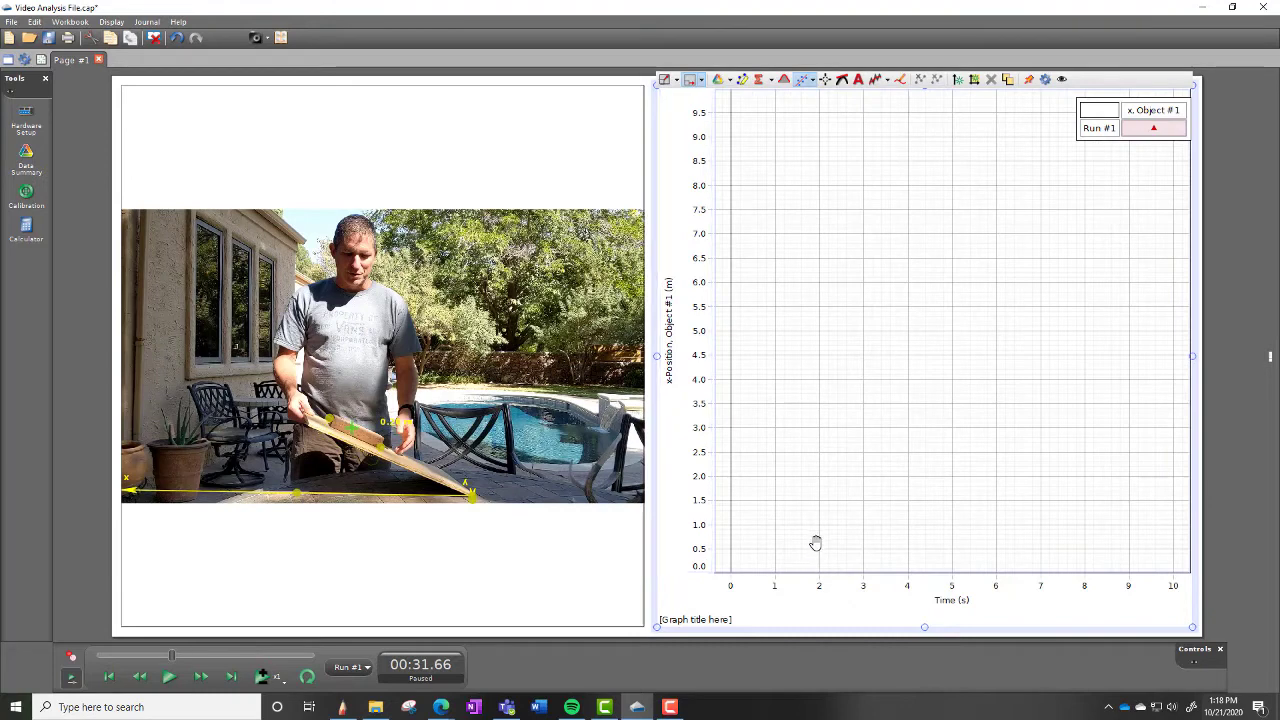
drag(1064, 581, 739, 588)
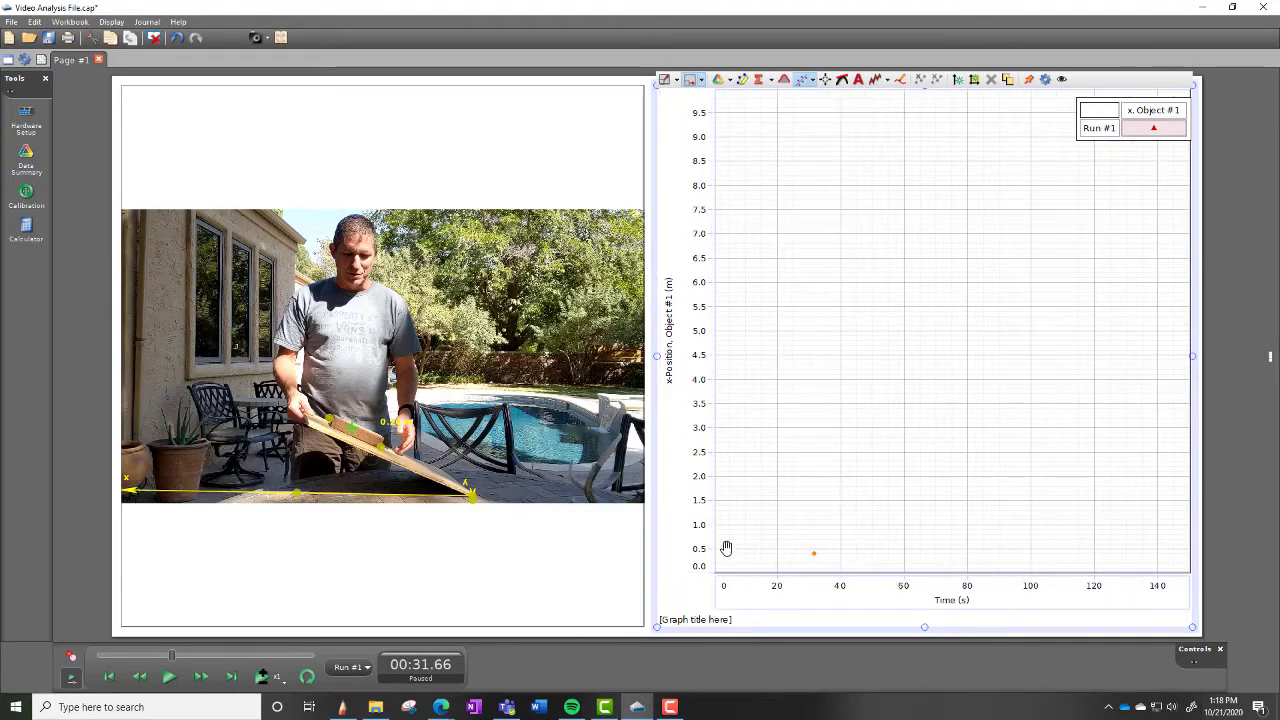
mouse_move(702, 552)
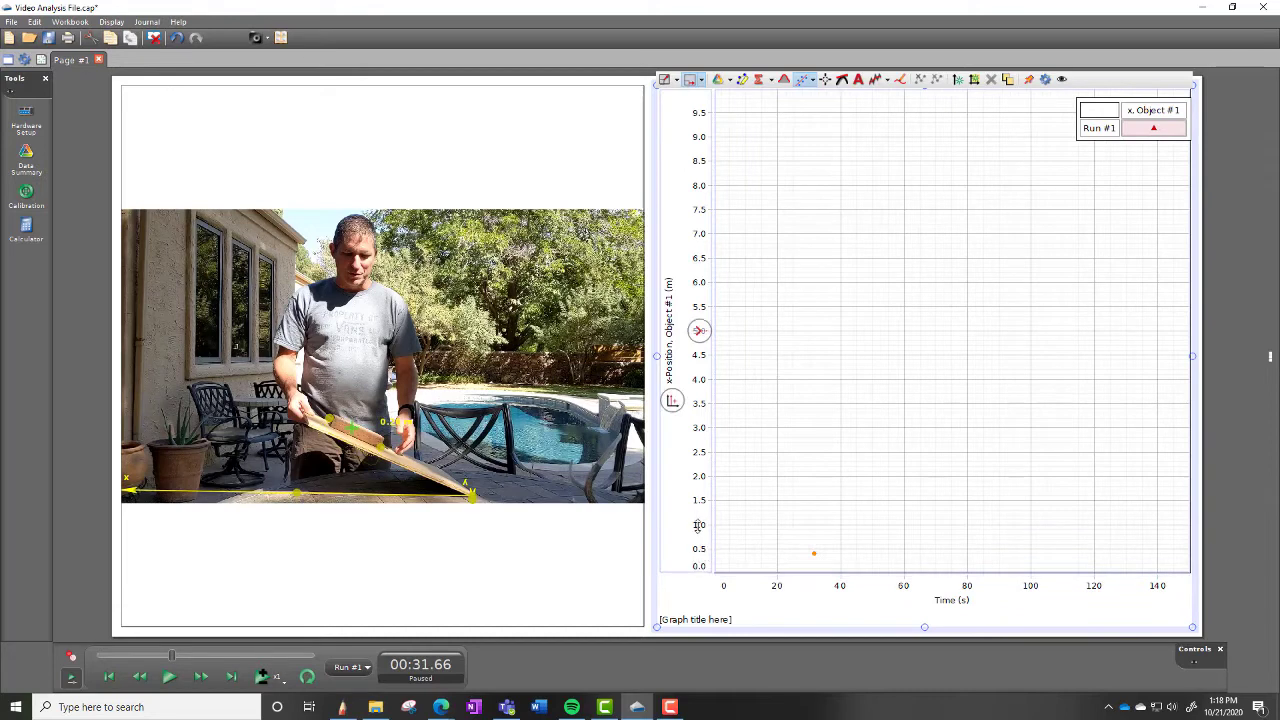
drag(698, 525, 699, 387)
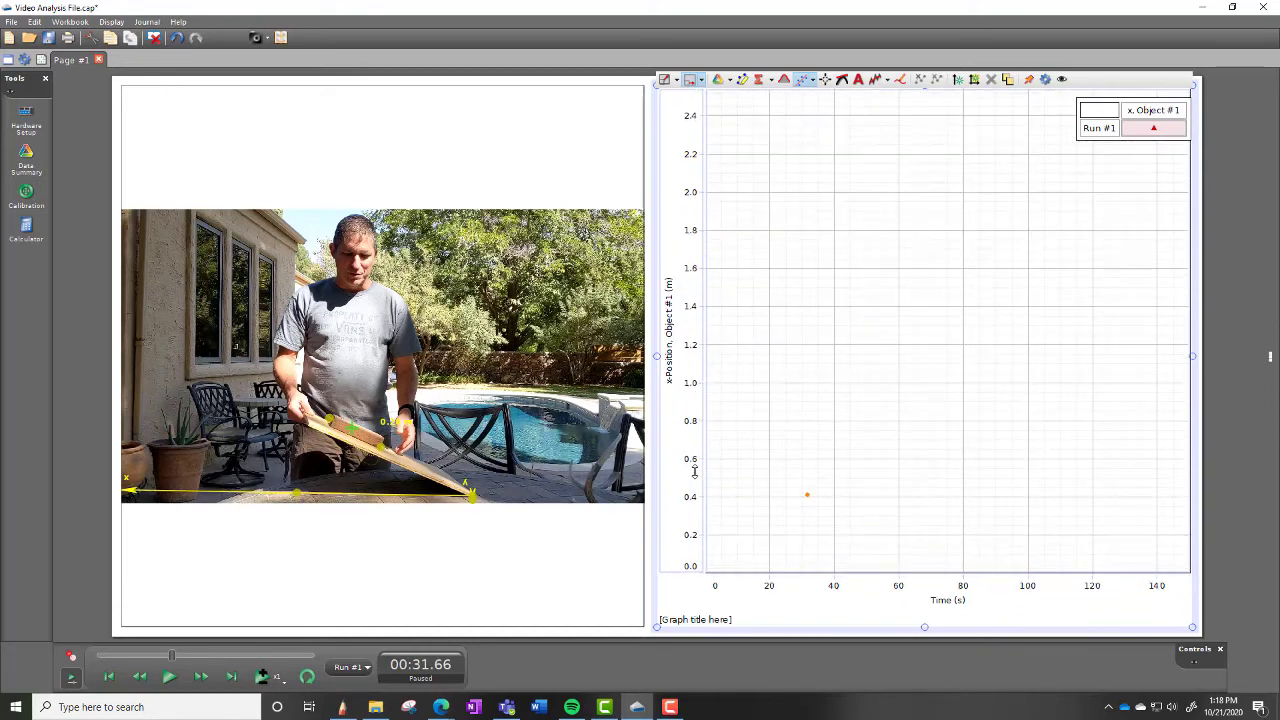
- Label the plotted point with its coordinates, 31.654 s, 0.41 m
right_click(808, 498)
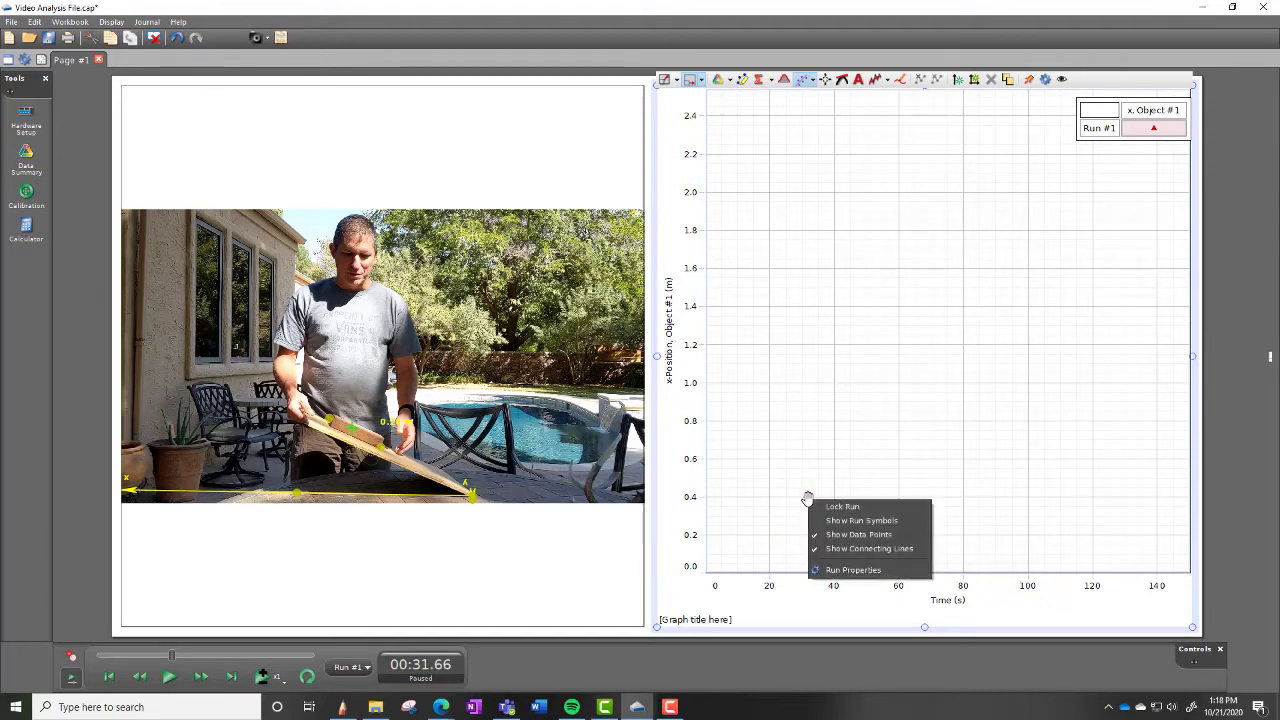
click(807, 499)
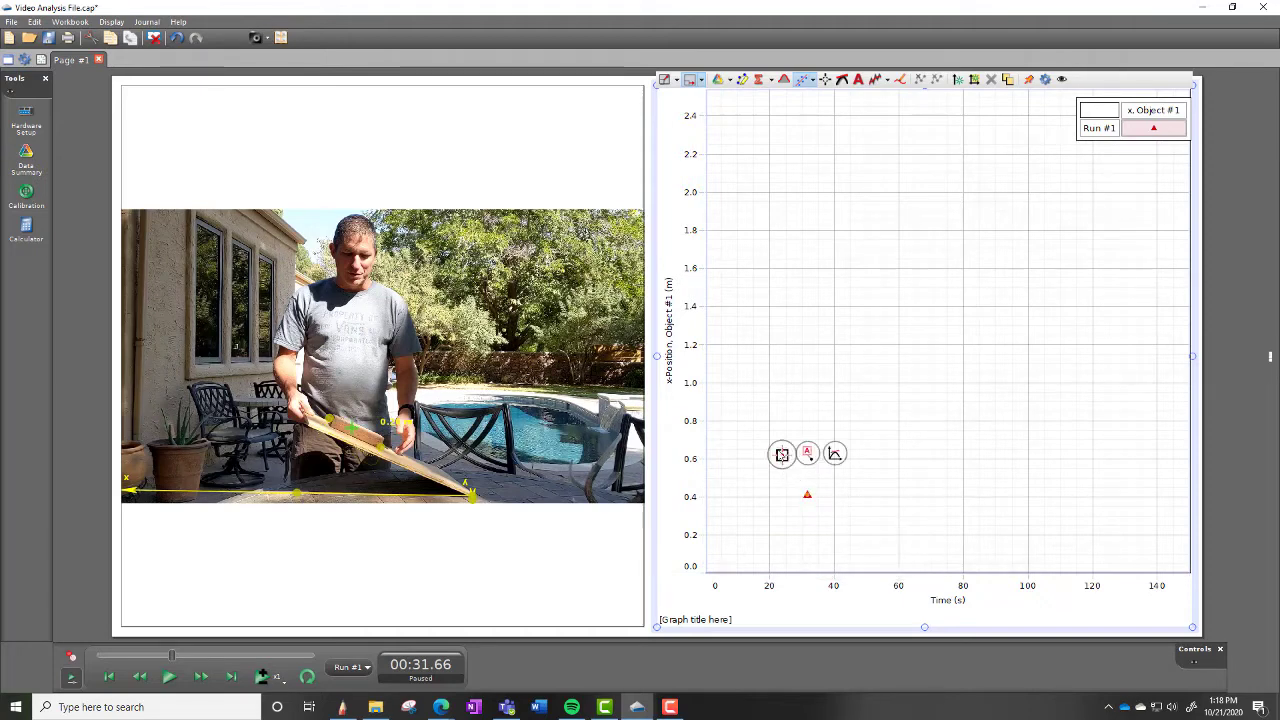
click(782, 455)
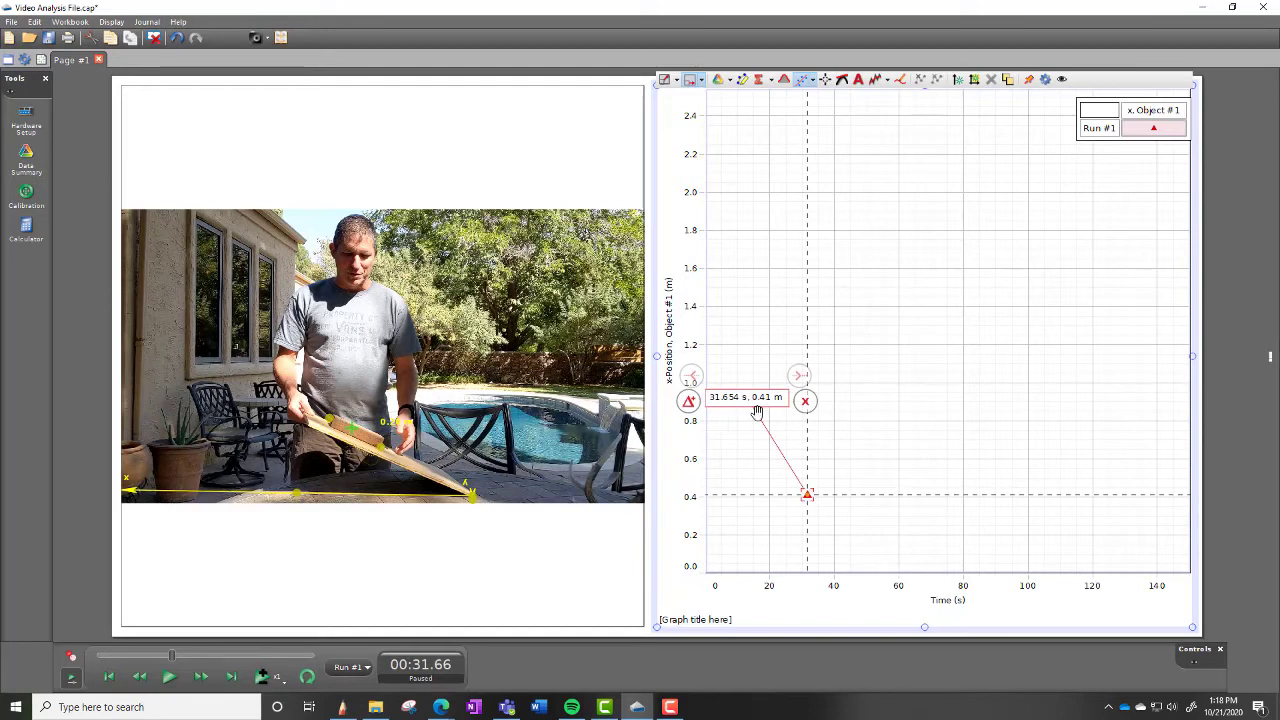
mouse_move(454, 500)
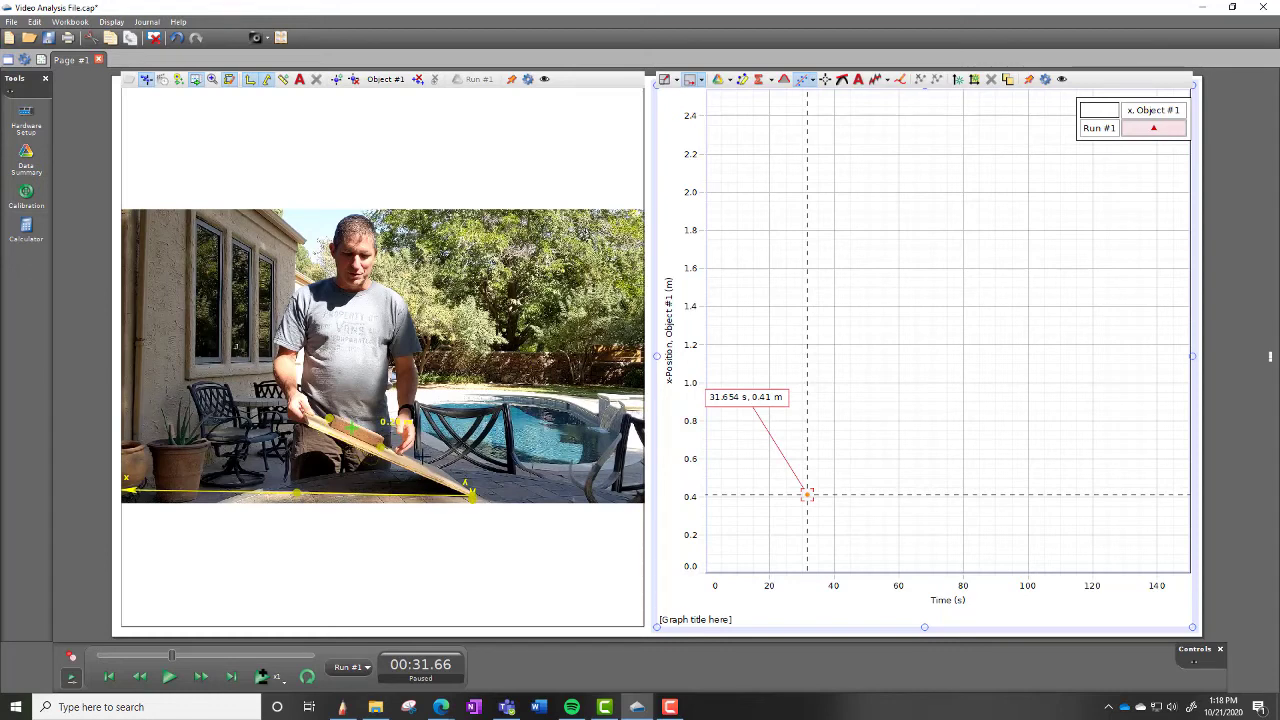
click(684, 597)
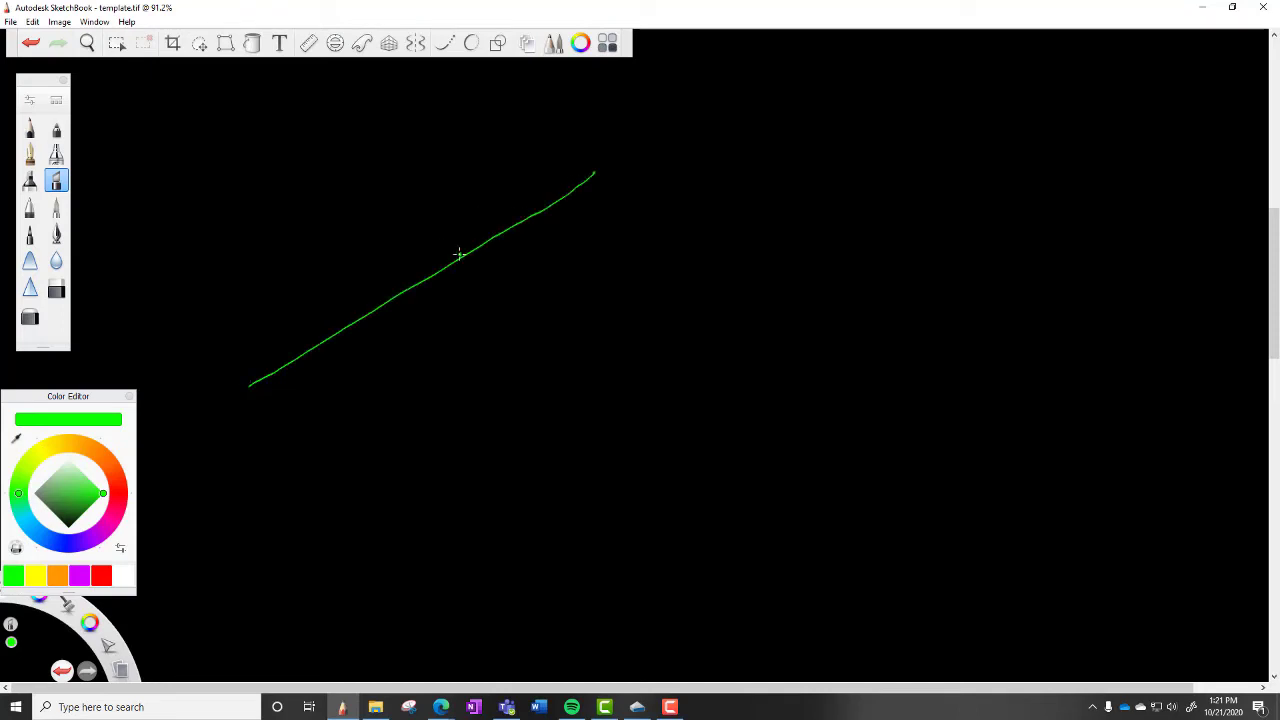
- Draw the block, angle θ, and the Fg and fs force arrows on the green incline
mouse_move(459, 254)
mouse_down()
mouse_move(441, 218)
mouse_move(486, 191)
mouse_move(510, 226)
mouse_up()
mouse_move(290, 366)
mouse_down()
mouse_move(297, 385)
mouse_move(322, 369)
mouse_up()
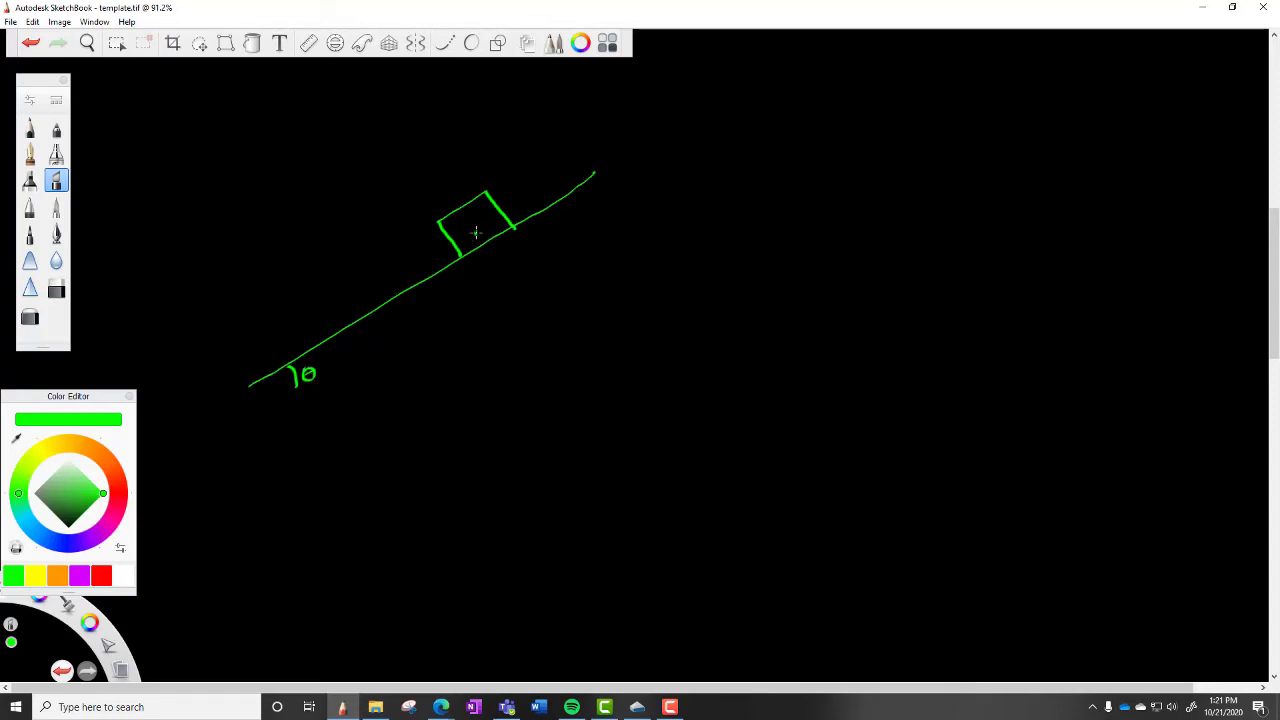
mouse_move(475, 234)
mouse_down()
mouse_move(477, 324)
mouse_move(483, 311)
mouse_move(448, 336)
mouse_up()
drag(446, 312, 455, 310)
drag(447, 323, 455, 348)
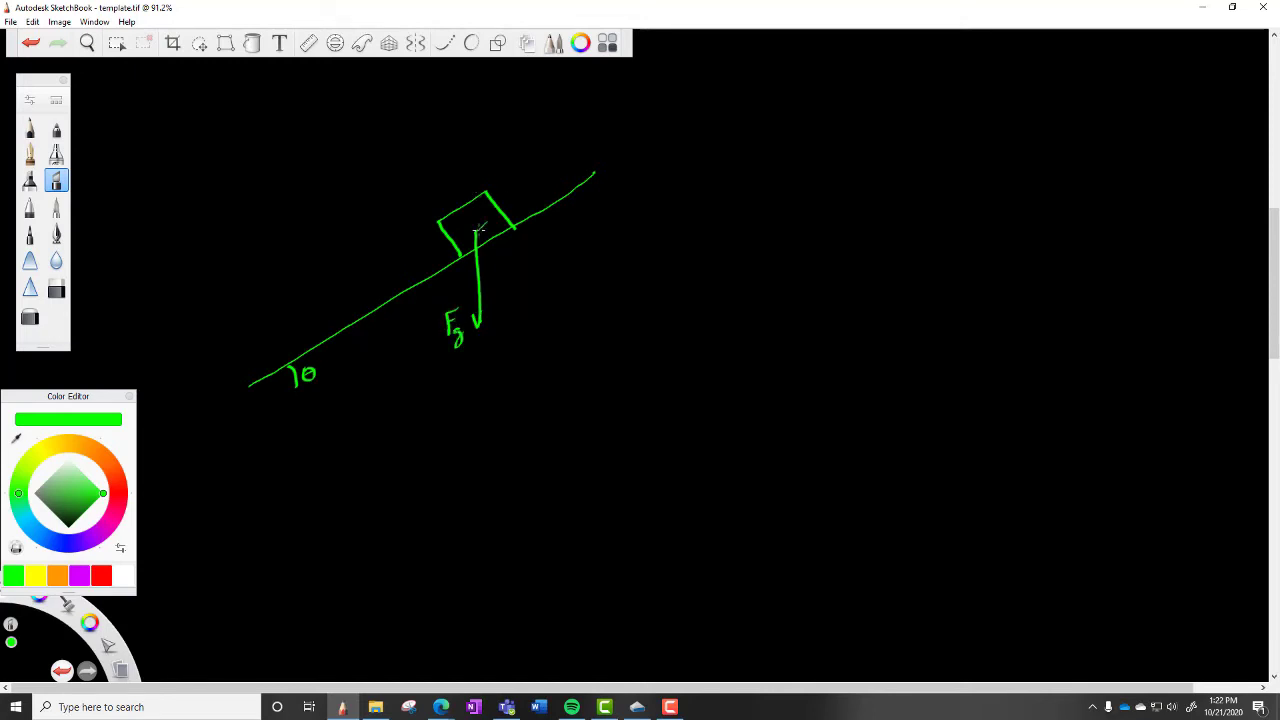
drag(497, 213, 509, 210)
drag(526, 180, 518, 208)
mouse_move(512, 194)
mouse_down()
mouse_move(525, 193)
mouse_move(520, 207)
mouse_move(460, 218)
mouse_move(424, 183)
mouse_move(437, 186)
mouse_move(447, 136)
mouse_up()
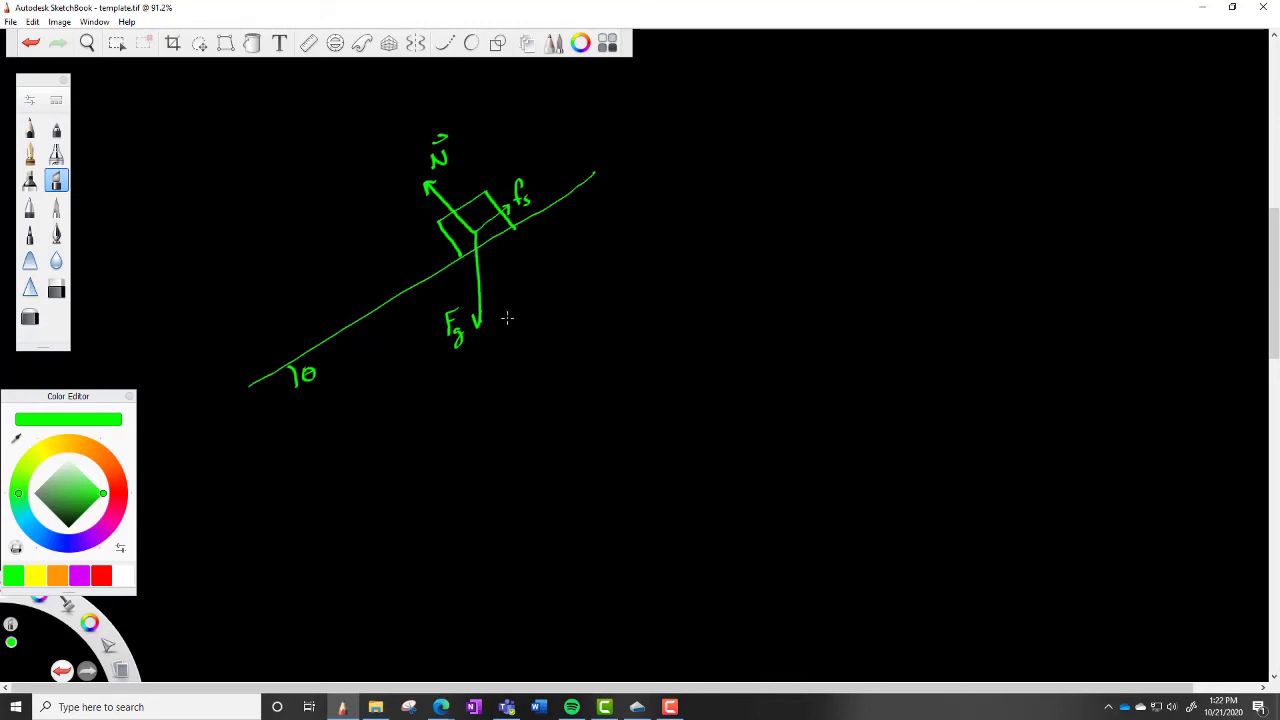
- In yellow, draw Fg's perpendicular component and write fs max = μs N to the right
click(36, 577)
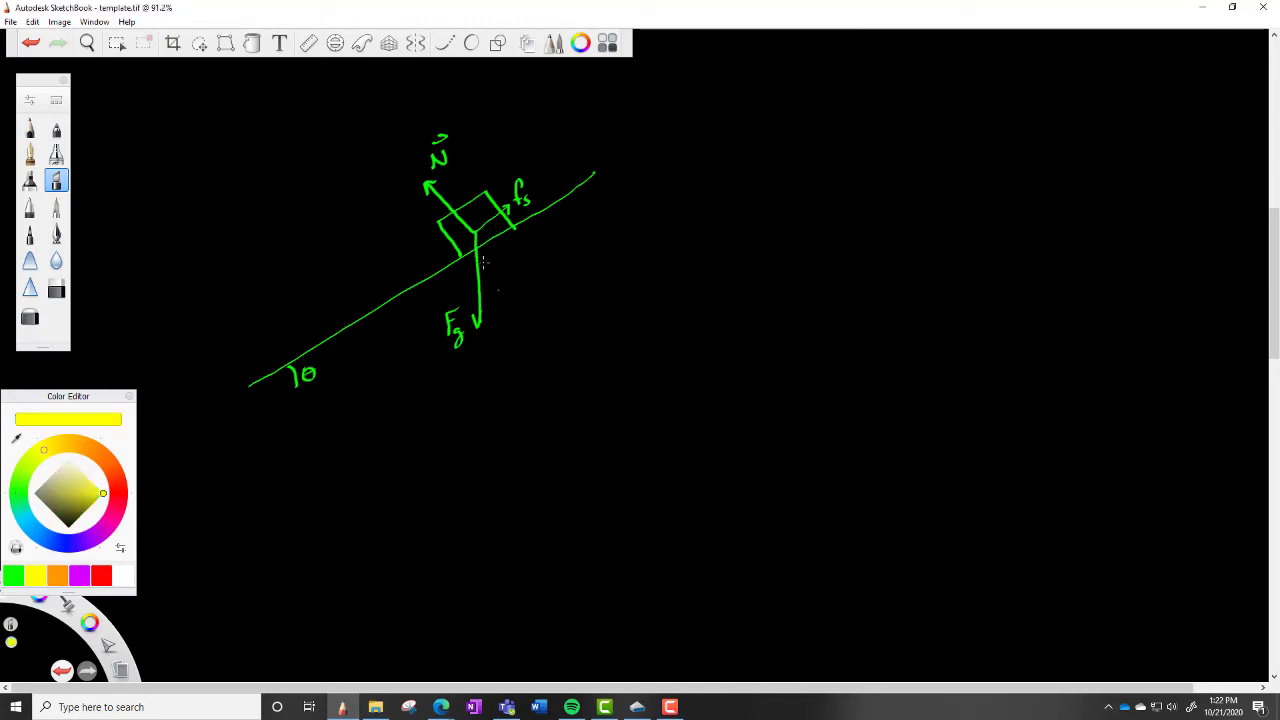
mouse_move(476, 233)
mouse_down()
mouse_move(516, 296)
mouse_move(484, 326)
mouse_move(507, 326)
mouse_up()
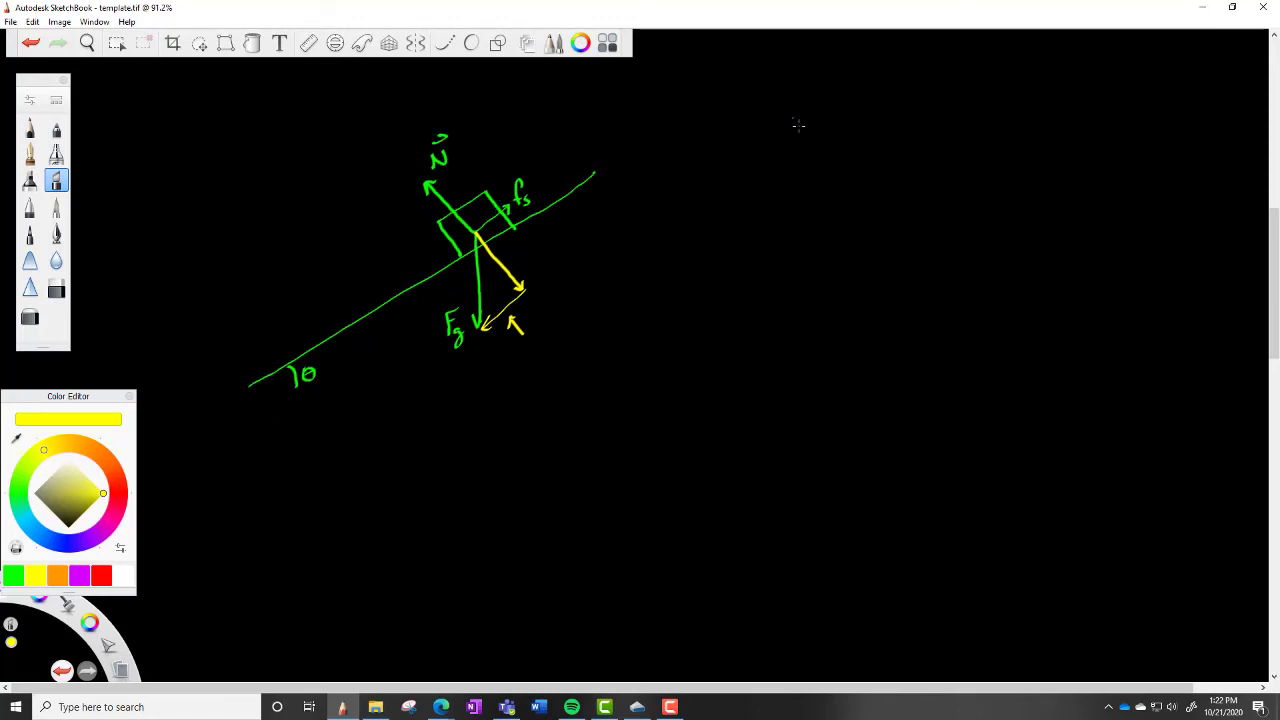
mouse_move(799, 120)
mouse_down()
mouse_move(790, 153)
mouse_move(800, 136)
mouse_move(803, 156)
mouse_up()
drag(784, 77, 813, 80)
drag(833, 128, 849, 127)
mouse_move(833, 137)
mouse_down()
mouse_move(867, 163)
mouse_move(931, 145)
mouse_up()
- Complete fs = μs·N and write the rearranged equation μs = fs/N below it
drag(933, 122, 930, 148)
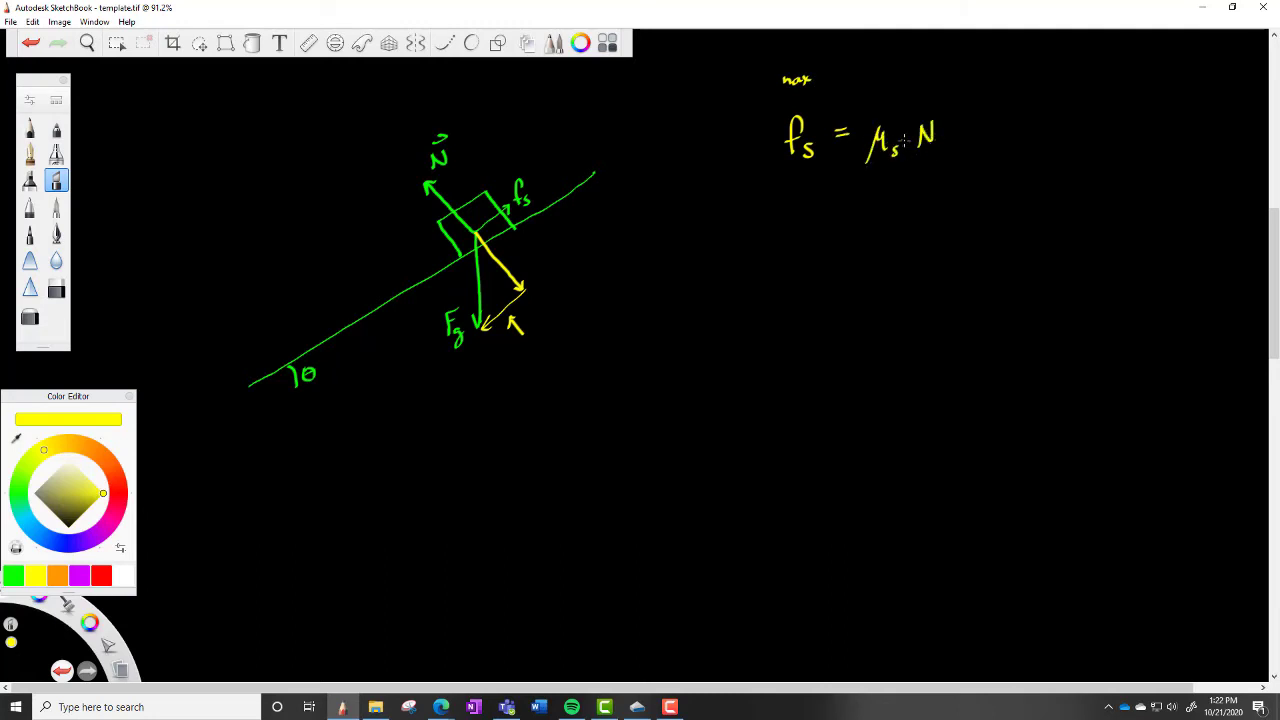
click(904, 142)
drag(884, 92, 883, 112)
drag(879, 104, 887, 104)
drag(796, 243, 846, 212)
drag(834, 222, 846, 221)
mouse_move(899, 174)
mouse_down()
mouse_move(889, 199)
mouse_move(899, 193)
mouse_up()
mouse_move(909, 192)
mouse_down()
mouse_move(903, 206)
mouse_move(925, 211)
mouse_move(911, 223)
mouse_up()
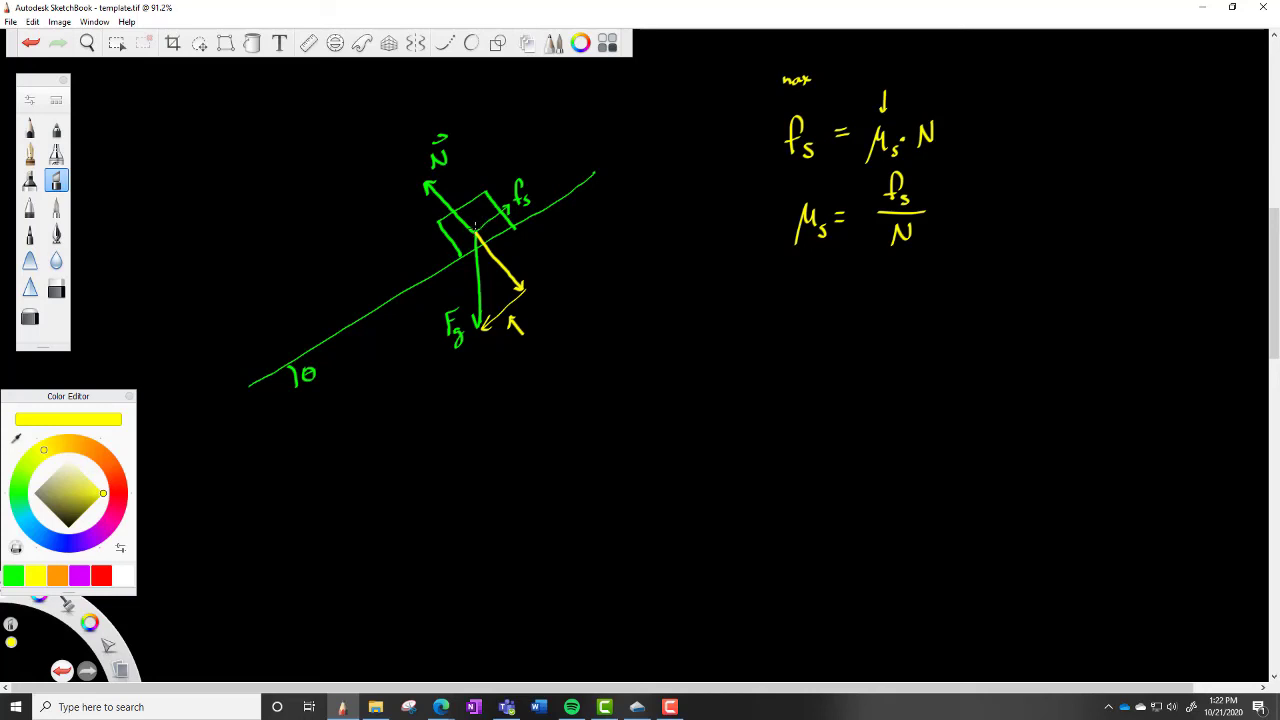
- Label the along-incline component Fgx and draw an x-axis arrow beside the incline
mouse_move(521, 328)
mouse_down()
mouse_move(535, 299)
mouse_move(534, 338)
mouse_move(552, 330)
mouse_up()
mouse_move(286, 242)
mouse_down()
mouse_move(308, 277)
mouse_move(276, 303)
mouse_move(289, 298)
mouse_up()
drag(264, 307, 263, 318)
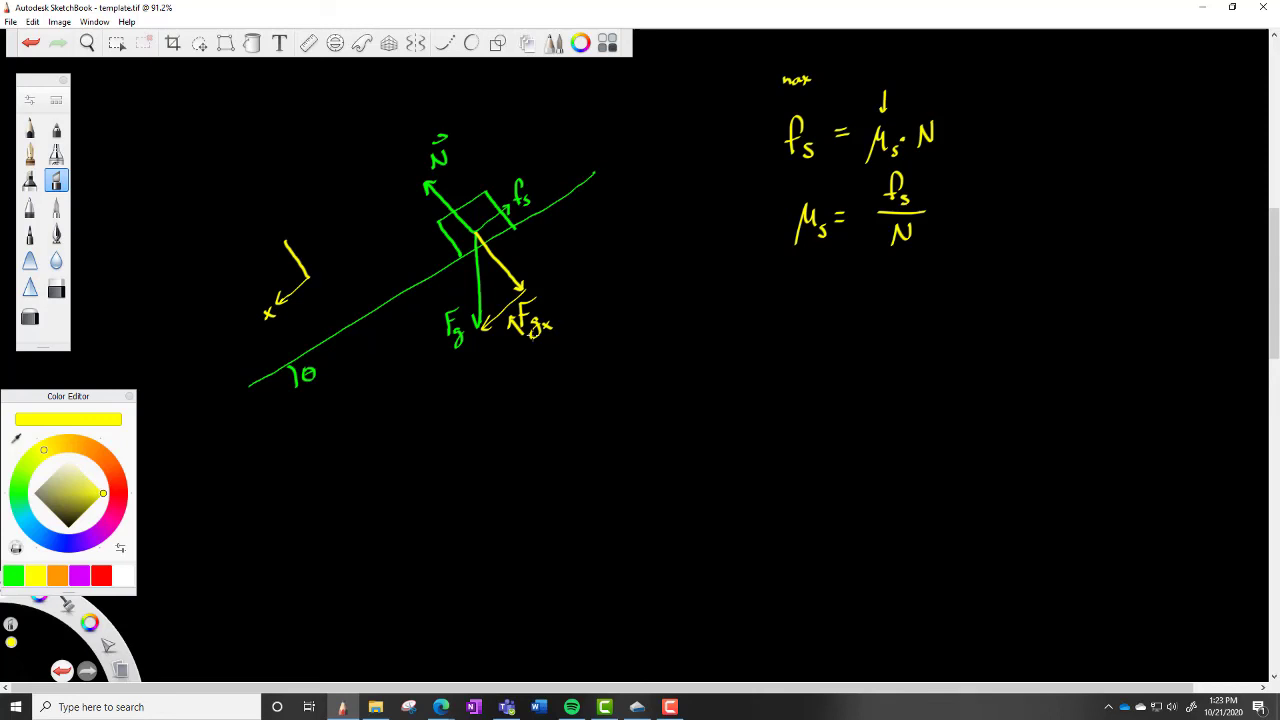
- Mark angle θ between Fg and its perpendicular component, and label that component Fgy
drag(467, 260, 497, 272)
mouse_move(512, 244)
mouse_down()
mouse_move(509, 264)
mouse_move(524, 243)
mouse_up()
drag(510, 254, 524, 275)
drag(531, 255, 532, 279)
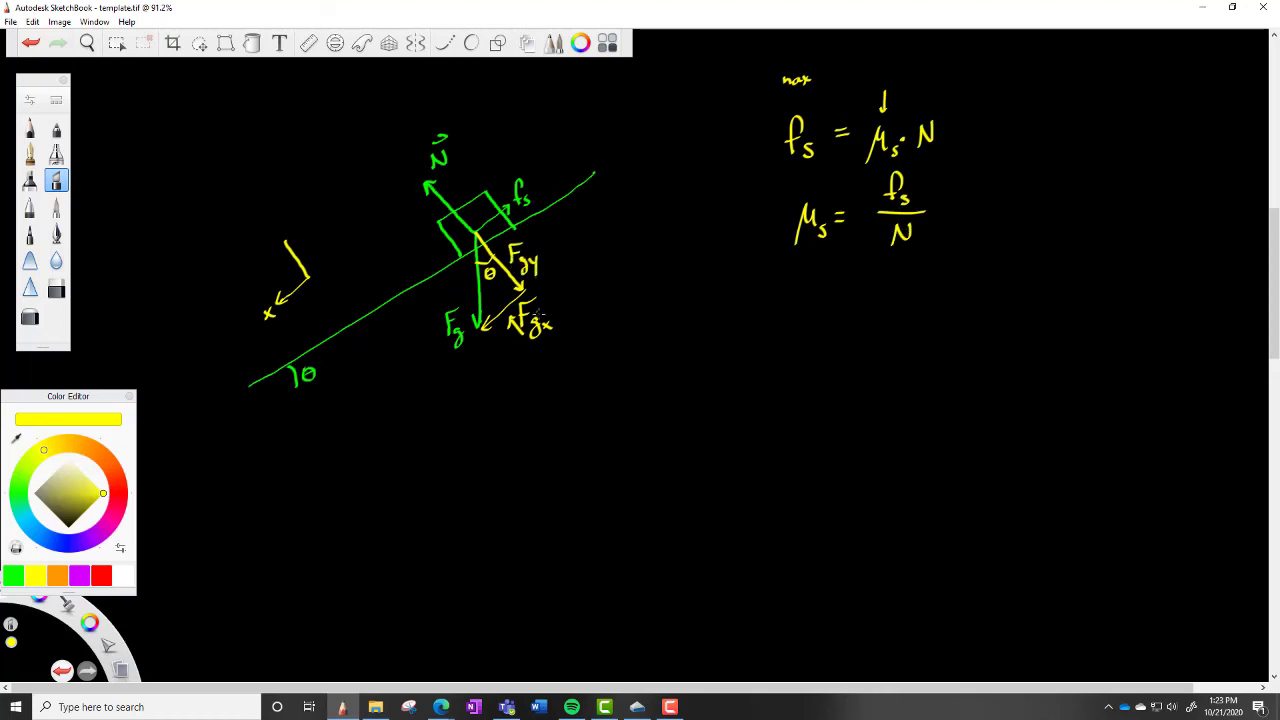